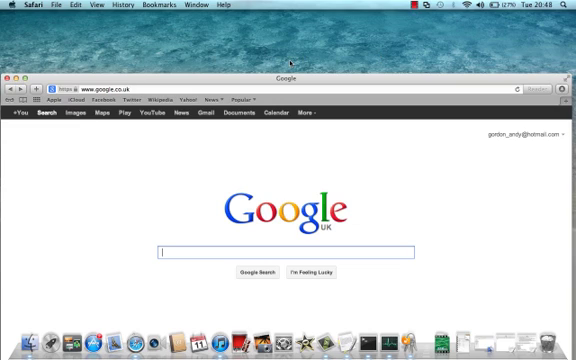
Look through Safari's Edit and File menus and open a new tab
{"action": "left_click", "coordinate": [75, 4]}
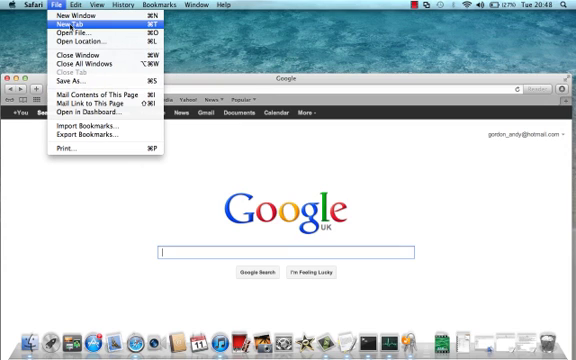
{"action": "left_click", "coordinate": [72, 25]}
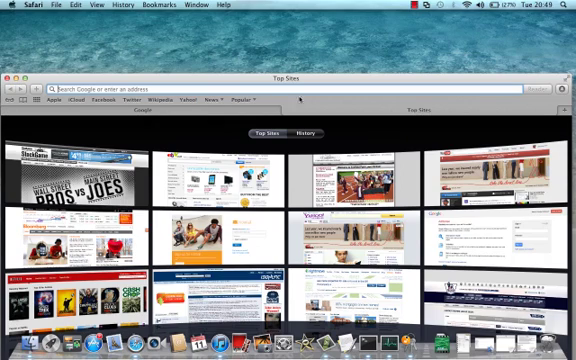
{"action": "left_click", "coordinate": [60, 6]}
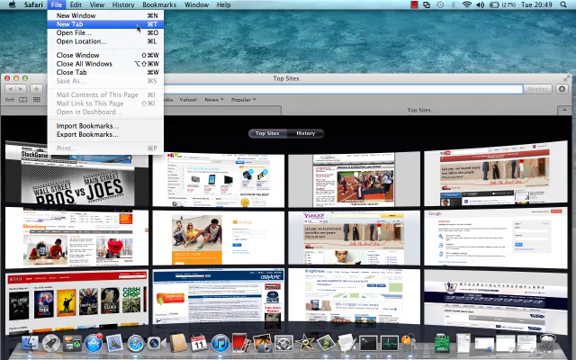
{"action": "left_click", "coordinate": [202, 35]}
{"action": "left_click", "coordinate": [193, 79]}
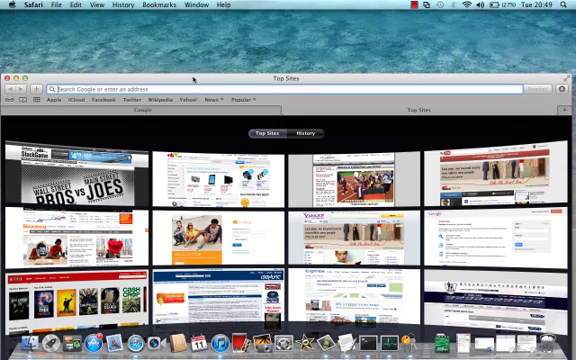
Open two more tabs, then close the three extra tabs
{"action": "key", "text": "super+t"}
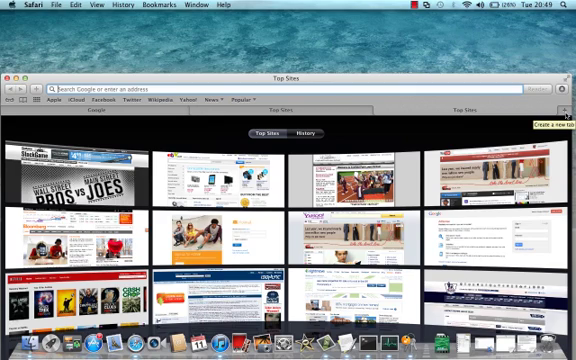
{"action": "left_click", "coordinate": [563, 110]}
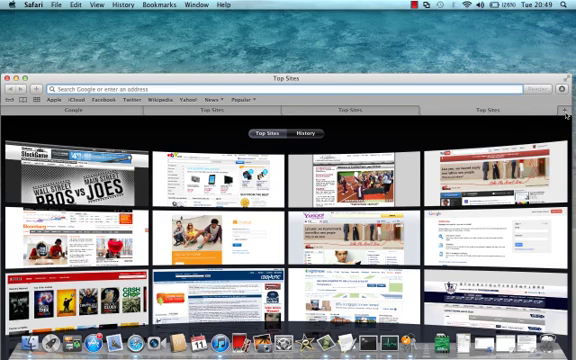
{"action": "left_click", "coordinate": [425, 110]}
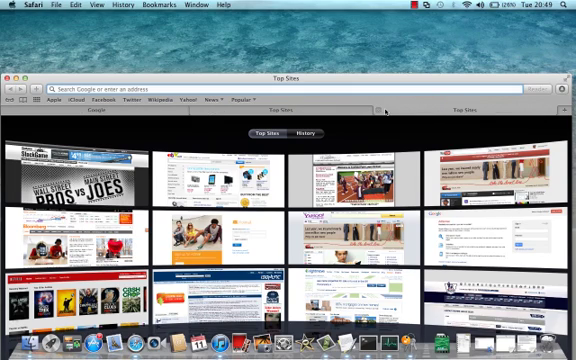
{"action": "left_click", "coordinate": [380, 110]}
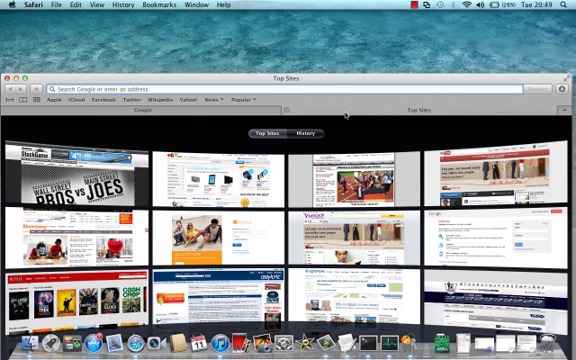
{"action": "left_click", "coordinate": [286, 110]}
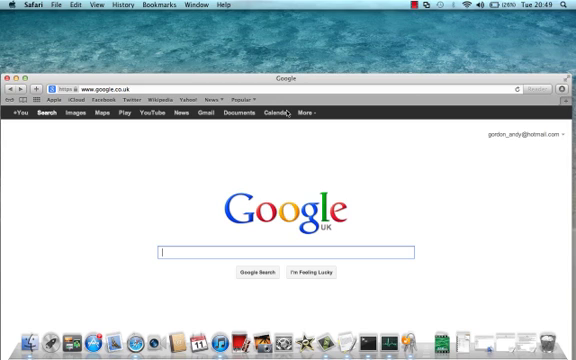
{"action": "type", "text": "nba"}
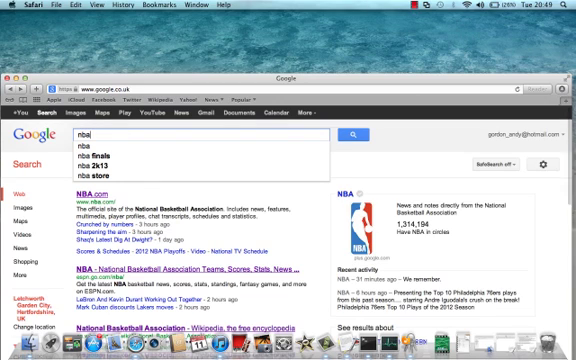
Search Google for 'nba', open NBA.com in a new tab, then close that tab
{"action": "key", "text": "Return"}
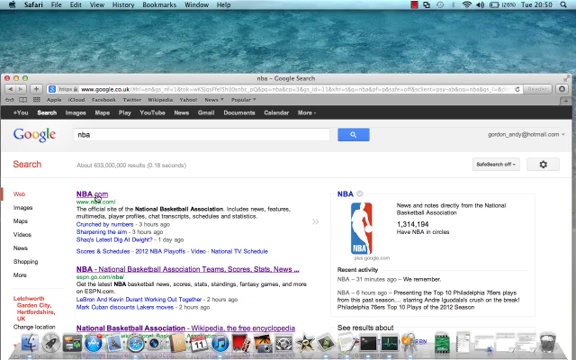
{"action": "right_click", "coordinate": [98, 197]}
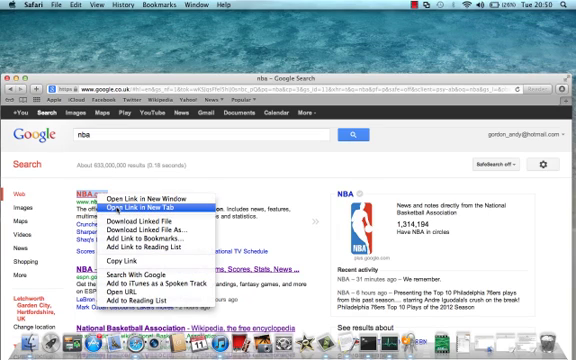
{"action": "left_click", "coordinate": [112, 208]}
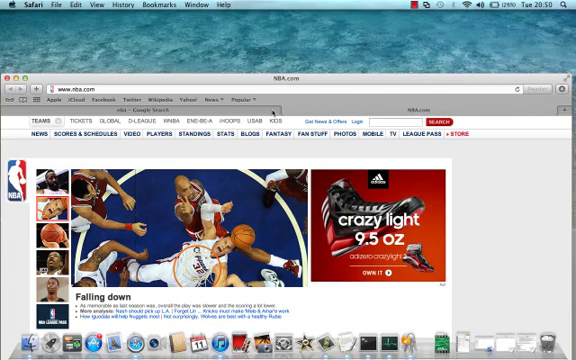
{"action": "left_click", "coordinate": [190, 110]}
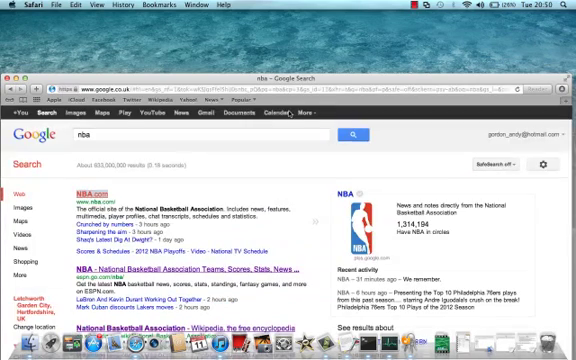
Uncheck 'When a new tab or window opens, make it active' in Safari's Tabs preferences
{"action": "left_click", "coordinate": [34, 5]}
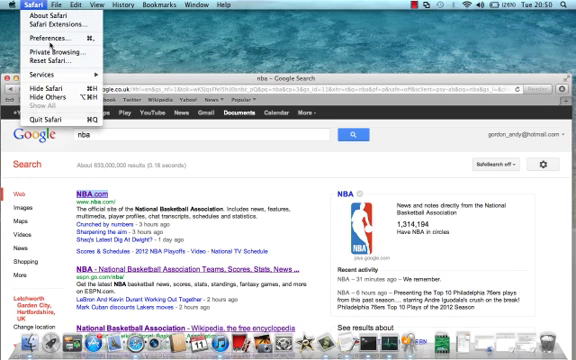
{"action": "left_click", "coordinate": [48, 38]}
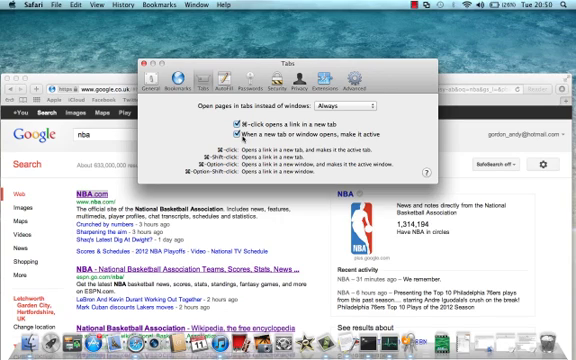
{"action": "left_click", "coordinate": [237, 134]}
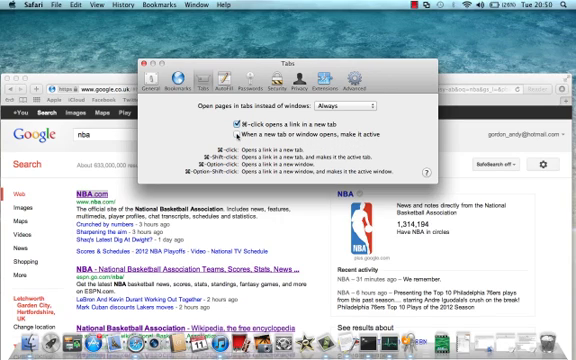
{"action": "left_click", "coordinate": [145, 64]}
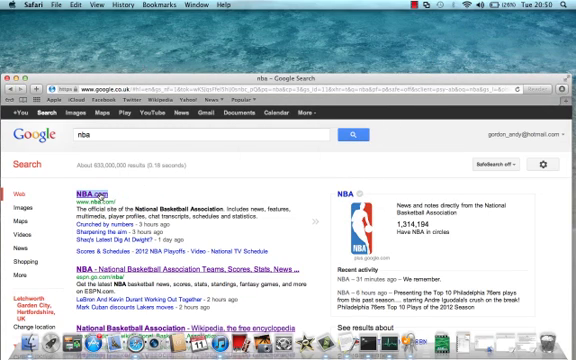
Open the NBA.com, ESPN NBA and Wikipedia NBA results in background tabs
{"action": "right_click", "coordinate": [100, 192]}
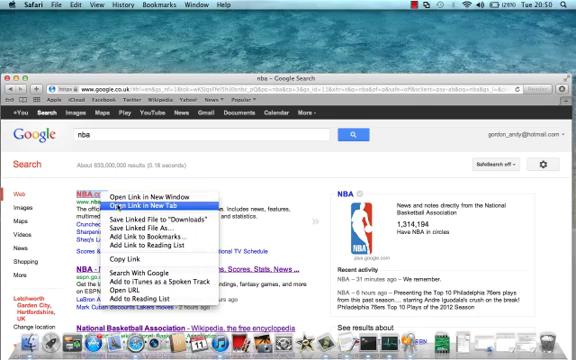
{"action": "left_click", "coordinate": [140, 205]}
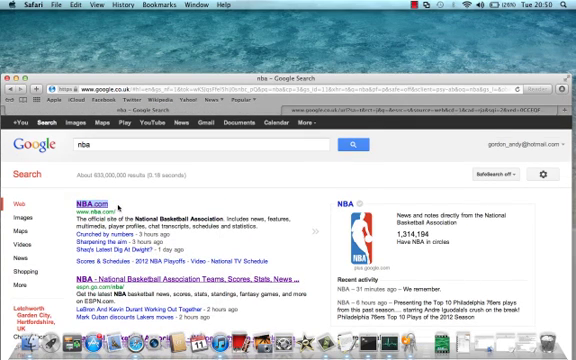
{"action": "right_click", "coordinate": [128, 279]}
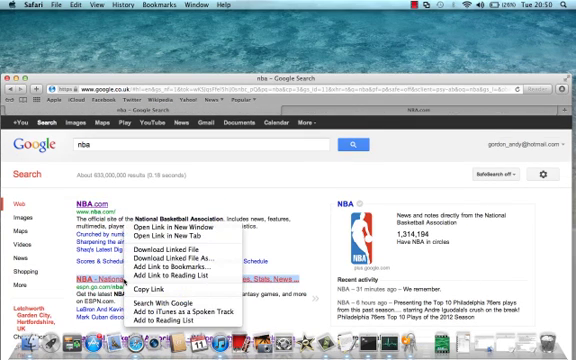
{"action": "left_click", "coordinate": [168, 236]}
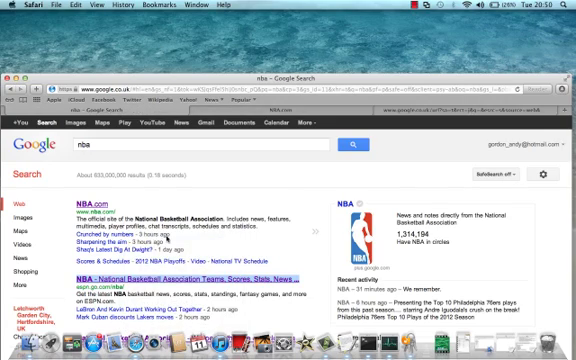
{"action": "scroll", "coordinate": [168, 236], "scroll_direction": "down", "scroll_amount": 5}
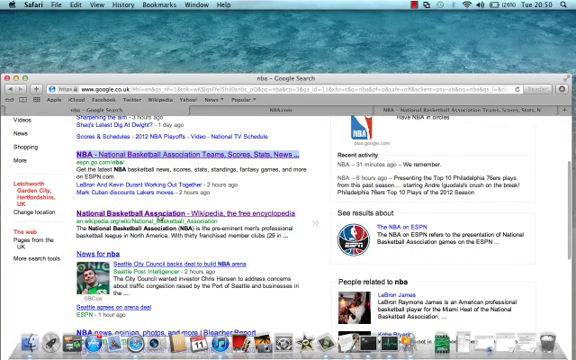
{"action": "right_click", "coordinate": [165, 217]}
{"action": "left_click", "coordinate": [212, 228]}
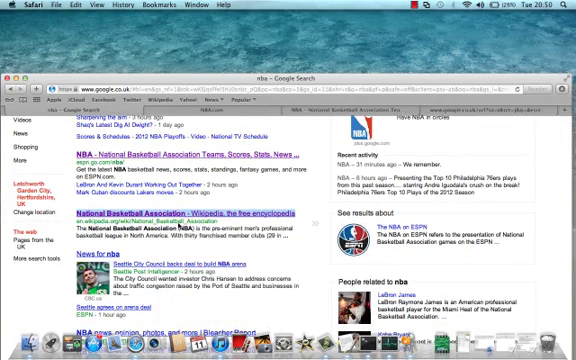
{"action": "scroll", "coordinate": [210, 158], "scroll_direction": "up", "scroll_amount": 5}
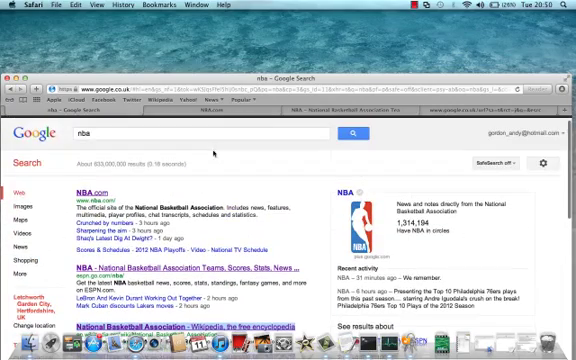
Switch in turn to the NBA.com, ESPN and Wikipedia tabs
{"action": "left_click", "coordinate": [219, 109]}
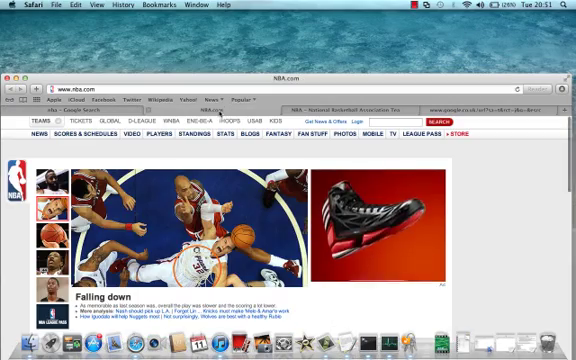
{"action": "left_click", "coordinate": [323, 110]}
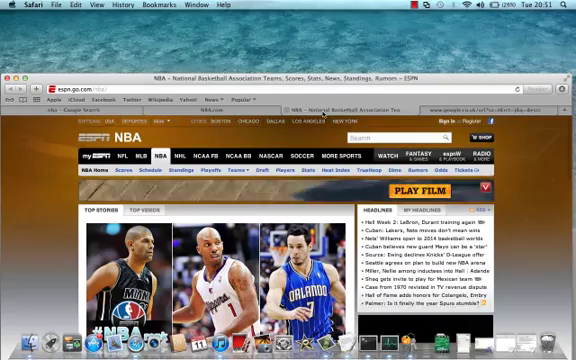
{"action": "left_click", "coordinate": [481, 111]}
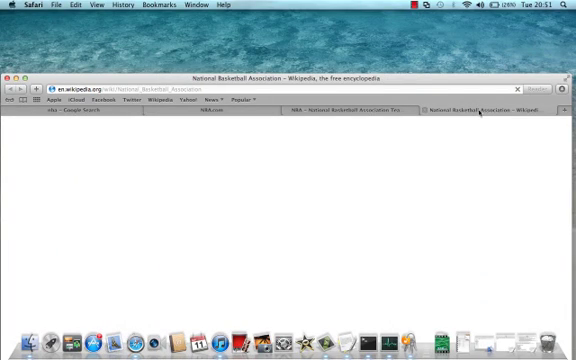